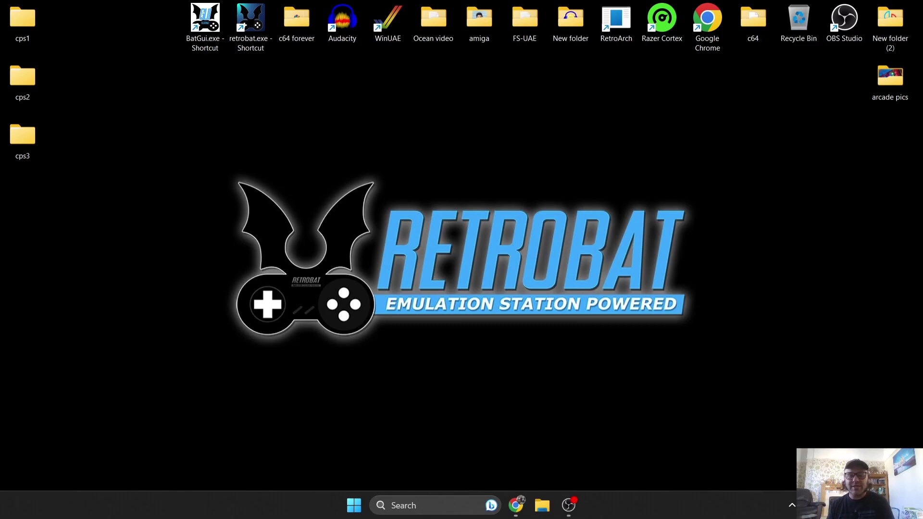
Step: Check the contents of the cps1, cps2 and cps3 desktop folders
double_click(29, 30)
click(801, 57)
double_click(29, 76)
click(803, 59)
double_click(13, 150)
click(801, 57)
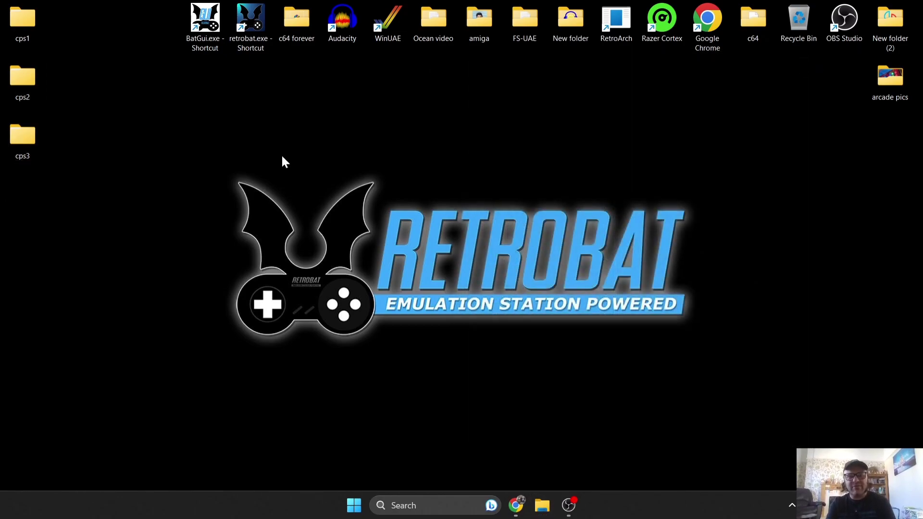
Step: Launch BatGui and look up a system in its System List, closing both windows when done
double_click(226, 27)
click(679, 180)
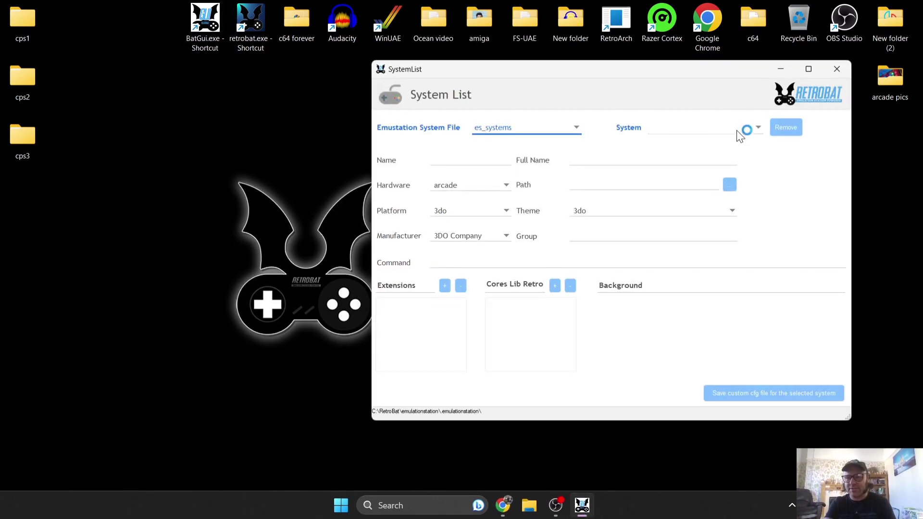
click(756, 128)
drag(759, 159, 770, 207)
click(704, 218)
click(837, 69)
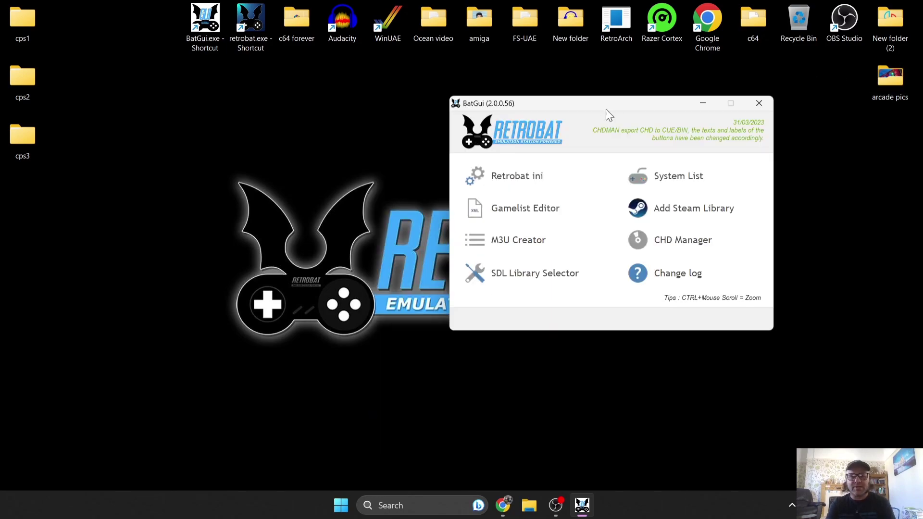
click(759, 103)
Step: Open RetroBat's installation location and go to its roms\cps1 folder
click(250, 30)
right_click(250, 30)
click(336, 109)
drag(812, 220, 806, 212)
double_click(693, 233)
drag(812, 161, 816, 220)
double_click(699, 234)
Step: Move the game ROM from the desktop cps1 folder into RetroBat's roms\cps1 folder
double_click(21, 21)
drag(676, 83, 290, 92)
drag(298, 193, 700, 232)
click(434, 85)
Step: Move the game ROM from the desktop cps2 folder into RetroBat's roms\cps2 folder
click(477, 122)
click(812, 427)
double_click(770, 425)
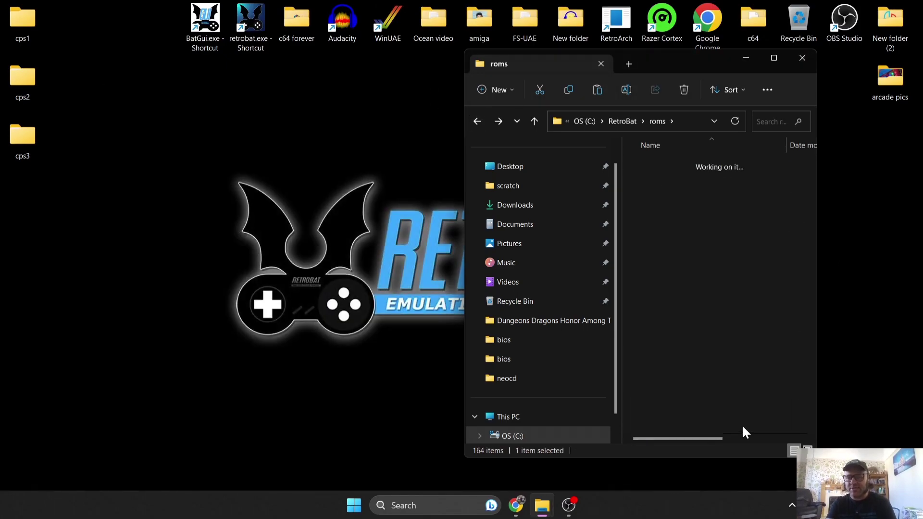
double_click(20, 83)
drag(302, 193, 690, 257)
click(433, 89)
Step: Move jojo.zip from the desktop cps3 folder into RetroBat's roms\cps3 folder and close the file windows
click(479, 121)
scroll(812, 207, down, 2)
double_click(653, 322)
click(30, 137)
double_click(30, 137)
drag(282, 192, 665, 210)
click(435, 84)
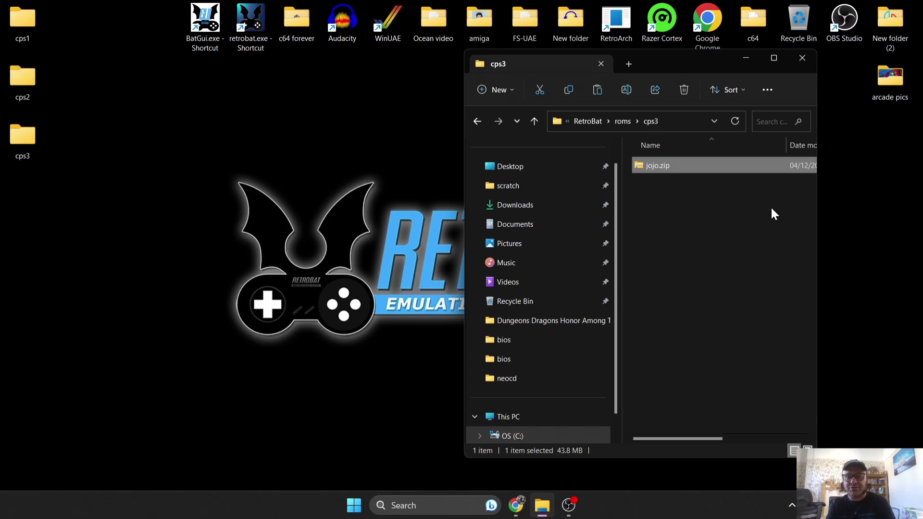
click(806, 60)
Step: Launch RetroBat and open the CP System (CPS-1) game list
double_click(259, 22)
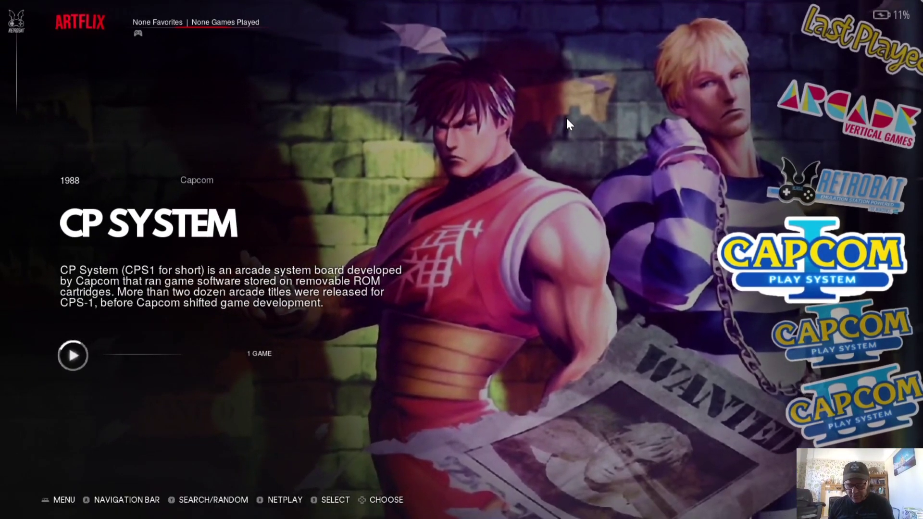
key(Down)
key(Up)
key(Return)
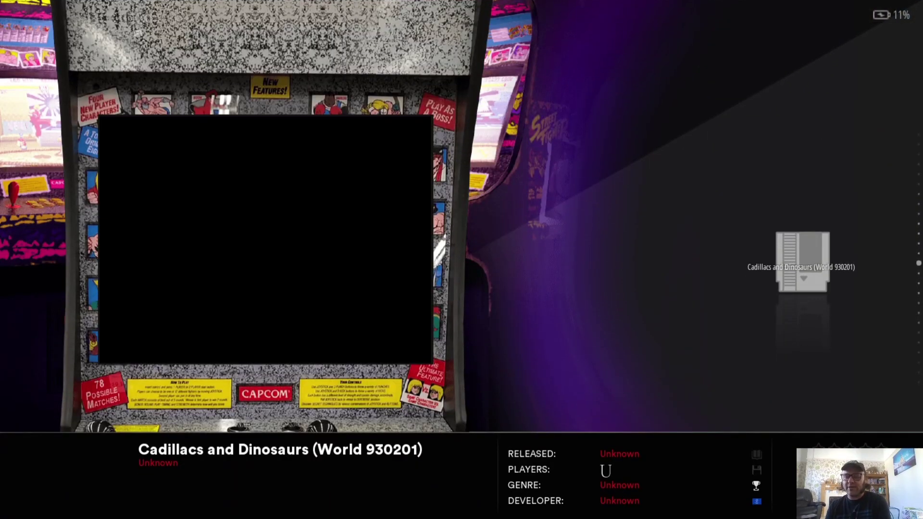
Step: Choose a Libretro core as the emulator in the CPS-1 system's options
key(BackSpace)
key(Up)
key(Return)
key(Return)
key(Down)
key(Down)
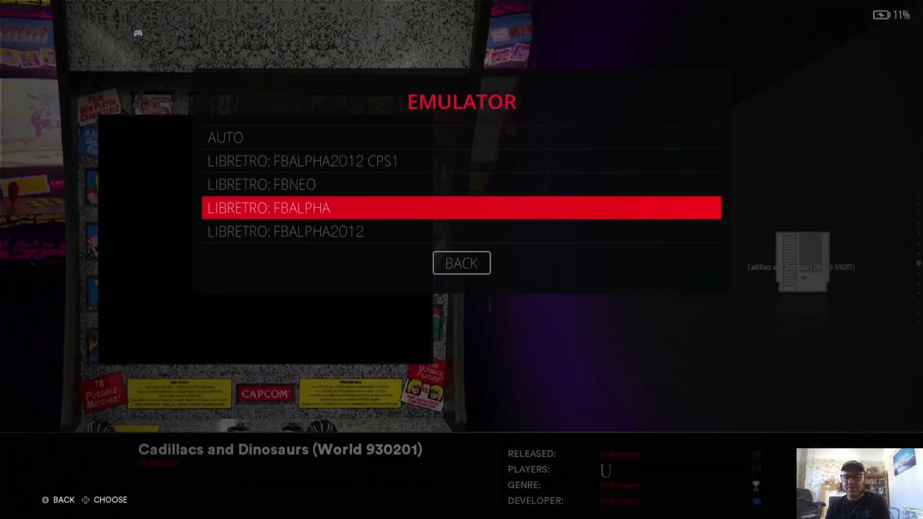
key(Down)
key(Up)
key(Up)
key(Up)
key(Down)
key(Down)
key(Return)
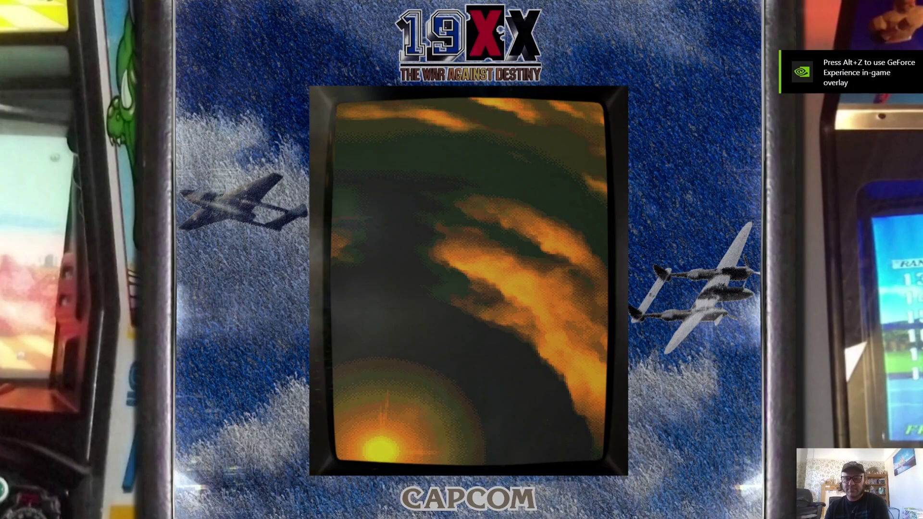
Step: Play 19XX: The War Against Destiny briefly to test it, and leave the CPS-2 game list
key(1)
key(ctrl)
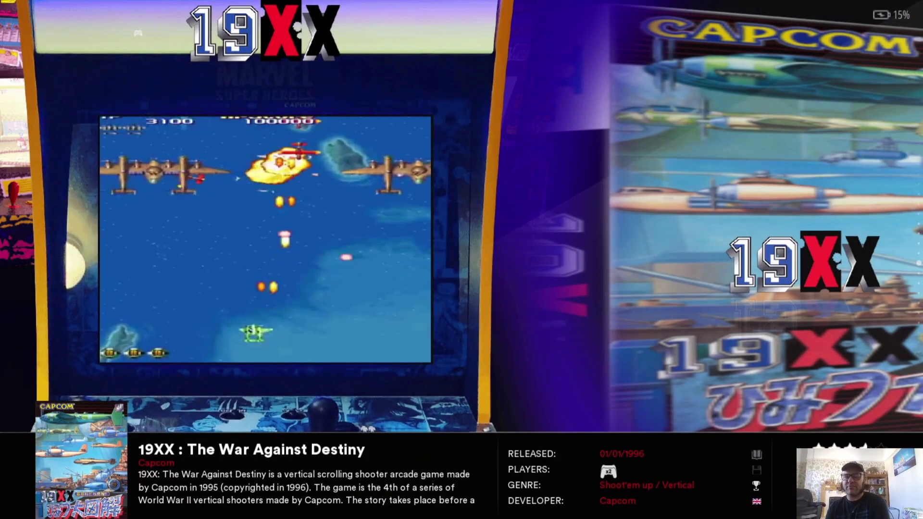
key(Escape)
Step: Open the CPS-3 game list and look into its options
key(Down)
key(Return)
key(BackSpace)
key(Up)
key(Return)
key(Escape)
key(Escape)
key(Escape)
Step: Scrape the game information and artwork for JoJo's Venture in the CPS-3 system
key(Down)
key(Down)
key(Down)
key(Down)
key(Down)
key(Down)
key(Return)
key(Up)
key(Return)
key(Up)
key(Up)
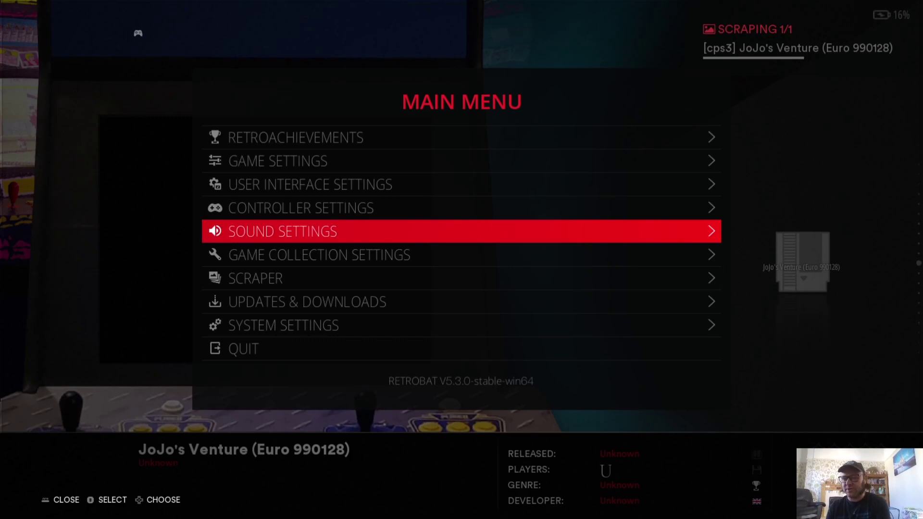
key(Up)
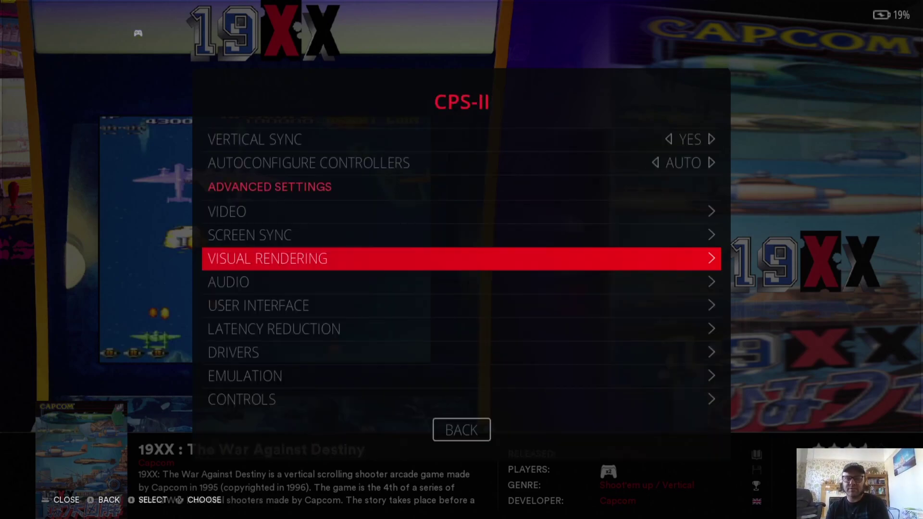
Step: Set Smooth Games (Bilinear Filtering) to On in the CPS-II visual rendering settings
key(Return)
key(Return)
key(Down)
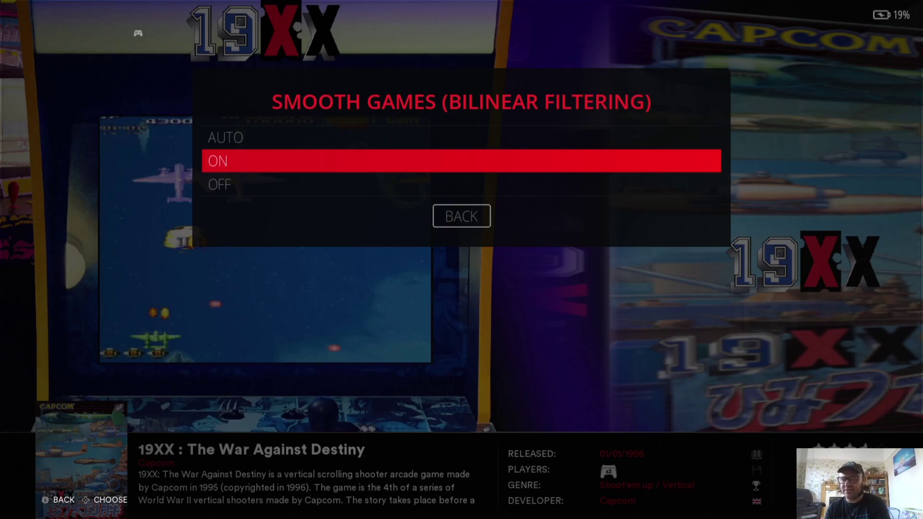
key(Return)
key(Escape)
key(Escape)
key(Escape)
Step: Launch 19XX, insert a coin and start a one-player game to check the picture
key(Return)
key(5)
key(1)
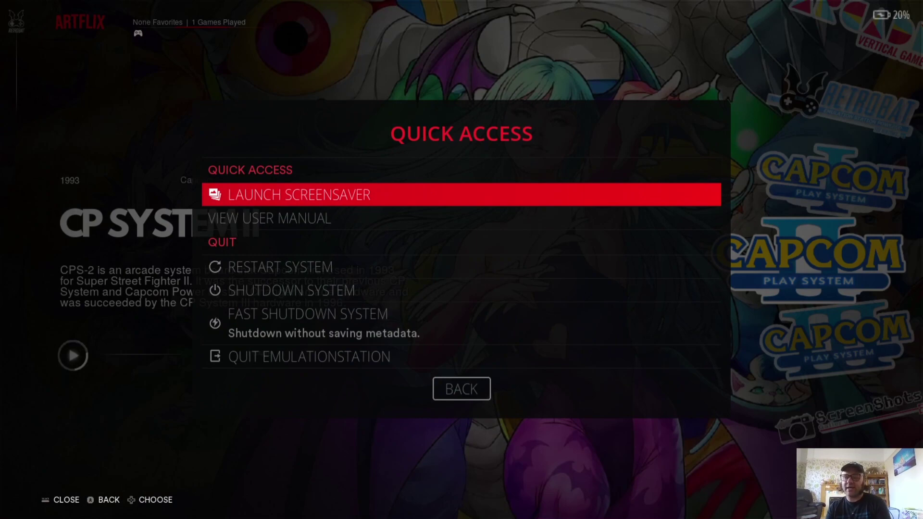
Step: Dismiss the Quick Access options and open the CPS-1 game list's advanced system options
key(Escape)
key(Left)
key(Return)
key(BackSpace)
key(Up)
key(Up)
key(Return)
Step: Set Integer Scaling (Pixel Perfect) to On for the CPS-1 system
key(Down)
key(Down)
key(Return)
key(Down)
key(Return)
key(Down)
key(Return)
key(Down)
key(Down)
key(Return)
key(Down)
key(Return)
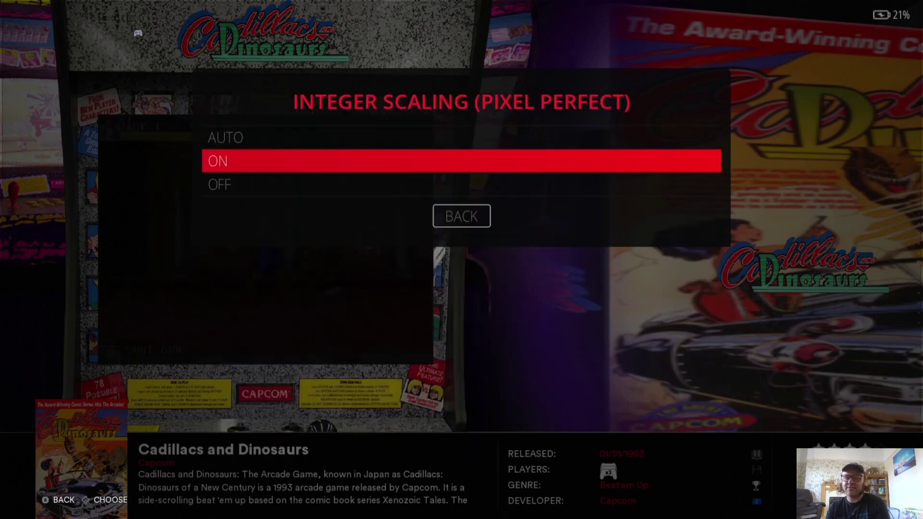